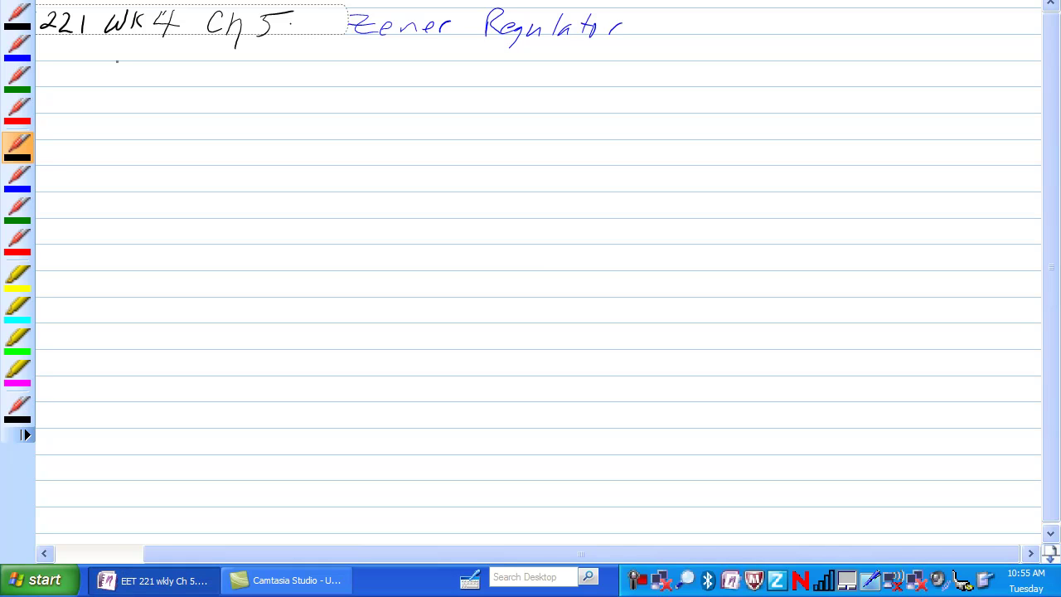
Step: Draw the supply wire, series resistor and Zener diode, labelled 15V and 500
mouse_move(117, 61)
left_mouse_down()
mouse_move(108, 99)
mouse_move(123, 109)
mouse_move(104, 124)
mouse_move(110, 177)
mouse_move(134, 174)
mouse_move(75, 202)
mouse_move(112, 201)
mouse_move(93, 203)
mouse_move(101, 278)
mouse_move(124, 304)
left_mouse_up()
left_click_drag(95, 316, 111, 322)
left_click_drag(127, 48, 128, 60)
left_click_drag(136, 48, 150, 49)
mouse_move(125, 109)
left_mouse_down()
mouse_move(122, 124)
mouse_move(134, 106)
left_mouse_up()
left_click_drag(137, 108, 145, 107)
Step: Add the load resistor branch with its ground and a variable-resistor arrow
mouse_move(110, 162)
left_mouse_down()
mouse_move(221, 156)
mouse_move(208, 309)
mouse_move(224, 311)
left_mouse_up()
left_click_drag(201, 318, 211, 317)
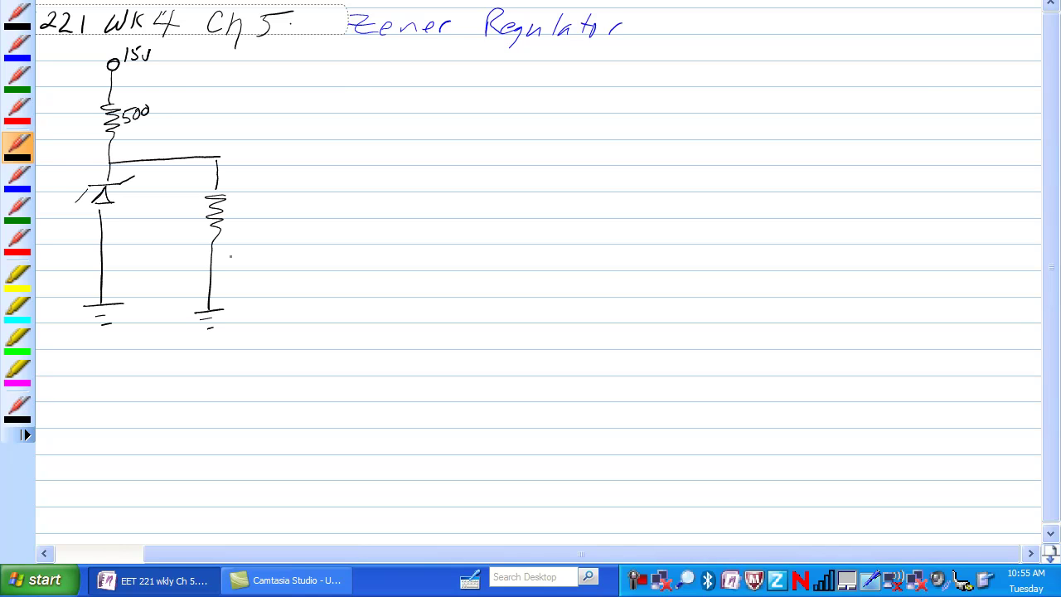
mouse_move(195, 242)
left_mouse_down()
mouse_move(237, 191)
mouse_move(233, 204)
left_mouse_up()
Step: Label the load resistor 5kΩ and RL, and the series resistor Rs
mouse_move(246, 199)
left_mouse_down()
mouse_move(249, 213)
mouse_move(291, 212)
left_mouse_up()
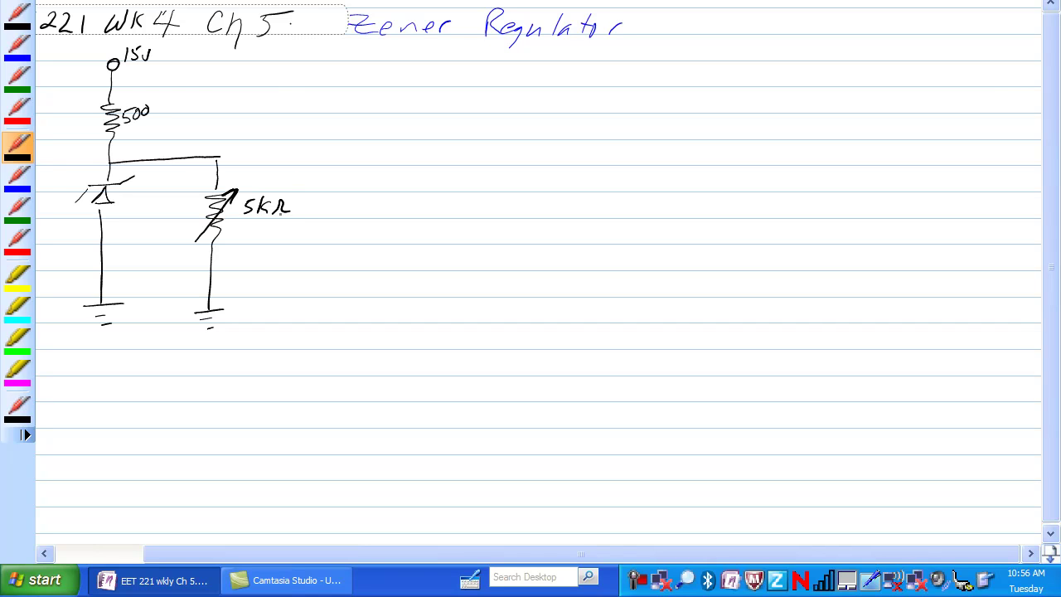
mouse_move(242, 218)
left_mouse_down()
mouse_move(241, 237)
mouse_move(254, 232)
left_mouse_up()
left_click_drag(259, 228, 264, 238)
left_click_drag(123, 84, 136, 99)
Step: Write Vz=10V by the diode and draw an arrow into the junction
mouse_move(119, 199)
left_mouse_down()
mouse_move(127, 213)
mouse_move(122, 195)
mouse_move(137, 200)
left_mouse_up()
left_click_drag(130, 207, 145, 209)
mouse_move(153, 196)
left_mouse_down()
mouse_move(149, 207)
mouse_move(166, 195)
left_mouse_up()
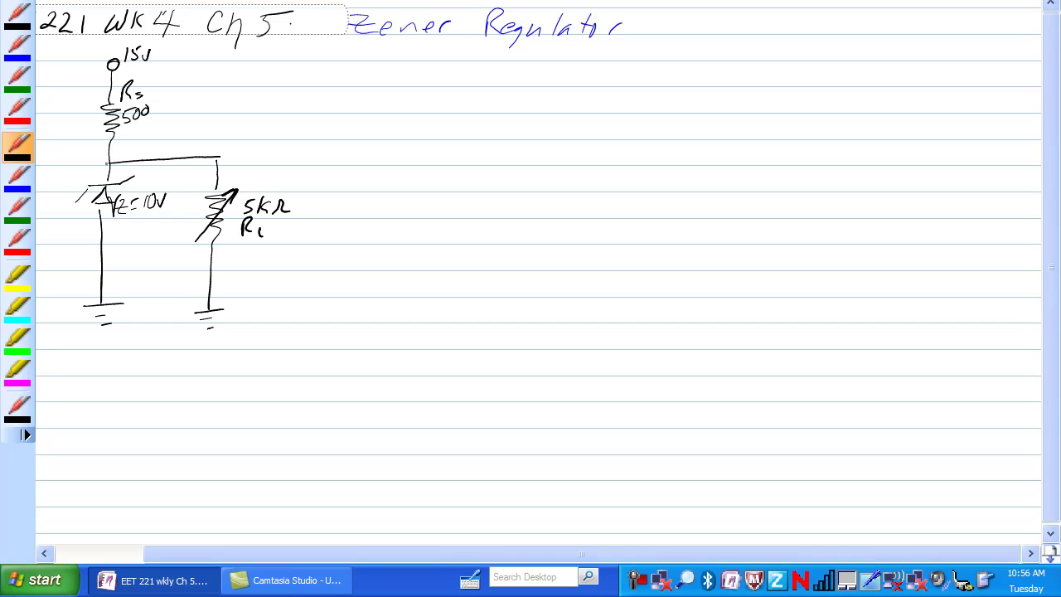
left_click_drag(89, 164, 100, 166)
Step: Draw the current and voltage axes and the Zener curve, marking the breakdown at -10V
left_click_drag(407, 58, 404, 224)
left_click_drag(305, 146, 496, 138)
mouse_move(402, 144)
left_mouse_down()
mouse_move(436, 105)
mouse_move(443, 55)
left_mouse_up()
mouse_move(401, 144)
left_mouse_down()
mouse_move(307, 154)
mouse_move(310, 253)
left_mouse_up()
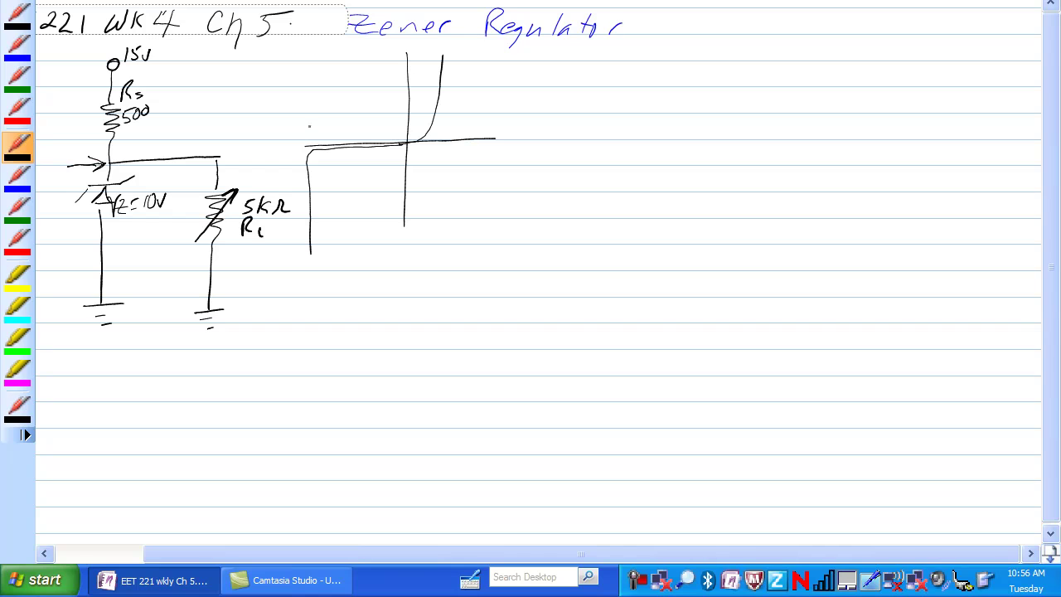
left_click_drag(309, 129, 310, 146)
left_click_drag(308, 100, 321, 98)
Step: Label the axes V, +V, I and -I, and mark the reverse region
left_click_drag(271, 131, 281, 130)
left_click_drag(508, 138, 519, 137)
left_click_drag(520, 132, 540, 123)
mouse_move(389, 45)
left_mouse_down()
mouse_move(389, 56)
mouse_move(398, 43)
left_mouse_up()
left_click_drag(380, 59, 393, 57)
left_click_drag(381, 247, 389, 246)
mouse_move(397, 236)
left_mouse_down()
mouse_move(396, 252)
mouse_move(407, 233)
left_mouse_up()
left_click_drag(390, 253, 403, 251)
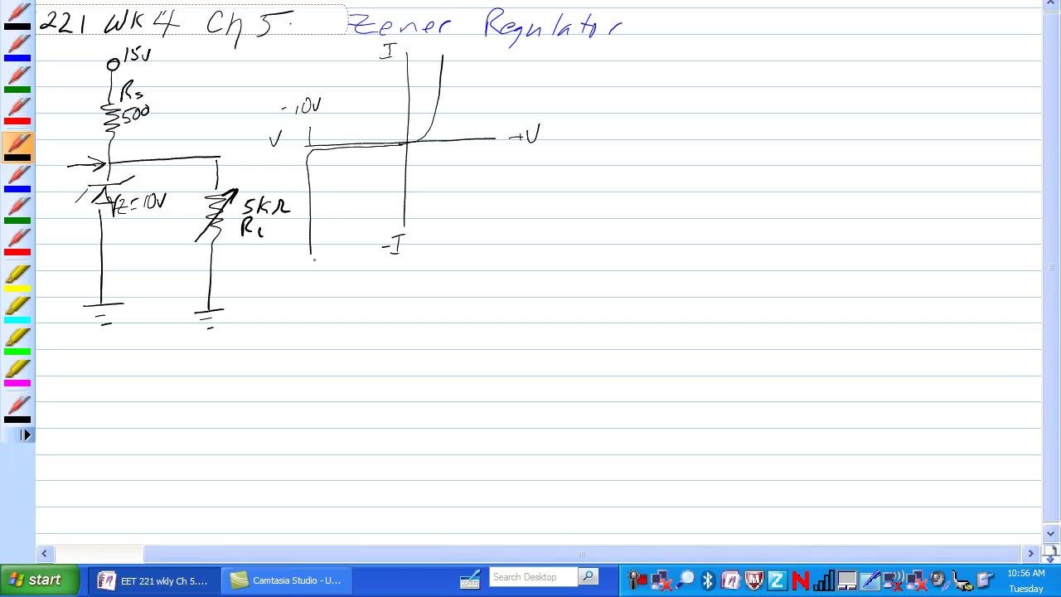
mouse_move(328, 190)
left_mouse_down()
mouse_move(373, 181)
mouse_move(435, 194)
mouse_move(498, 182)
mouse_move(507, 168)
left_mouse_up()
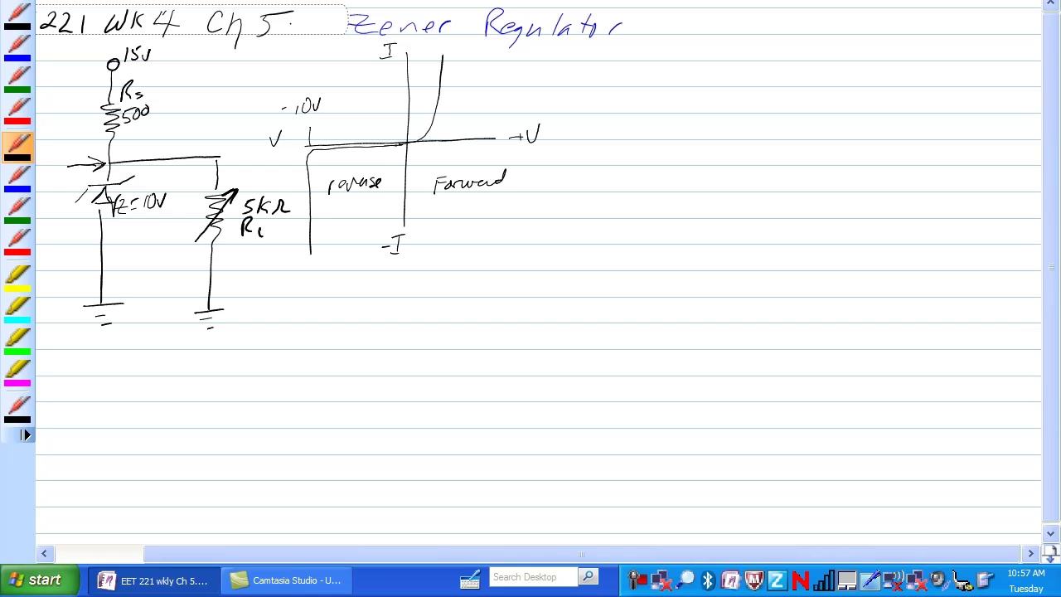
mouse_move(316, 150)
left_mouse_down()
mouse_move(401, 146)
mouse_move(311, 150)
left_mouse_up()
Step: In red ink, draw current arrows down through Rs, into the junction and toward the load
left_click(17, 115)
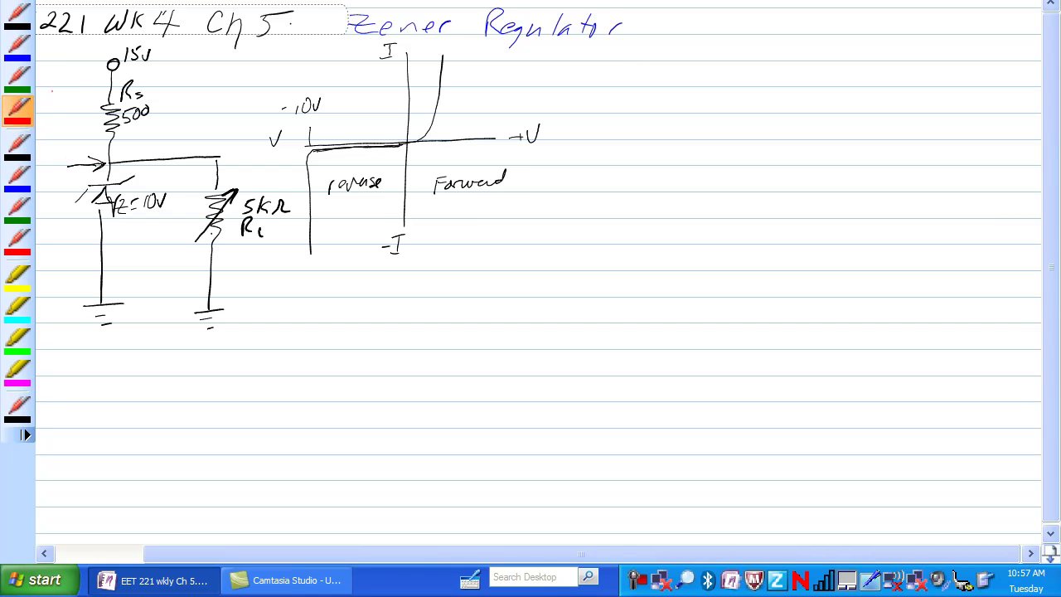
mouse_move(91, 93)
left_mouse_down()
mouse_move(90, 142)
mouse_move(95, 128)
mouse_move(123, 155)
mouse_move(236, 170)
left_mouse_up()
mouse_move(93, 166)
left_mouse_down()
mouse_move(93, 180)
mouse_move(101, 178)
left_mouse_up()
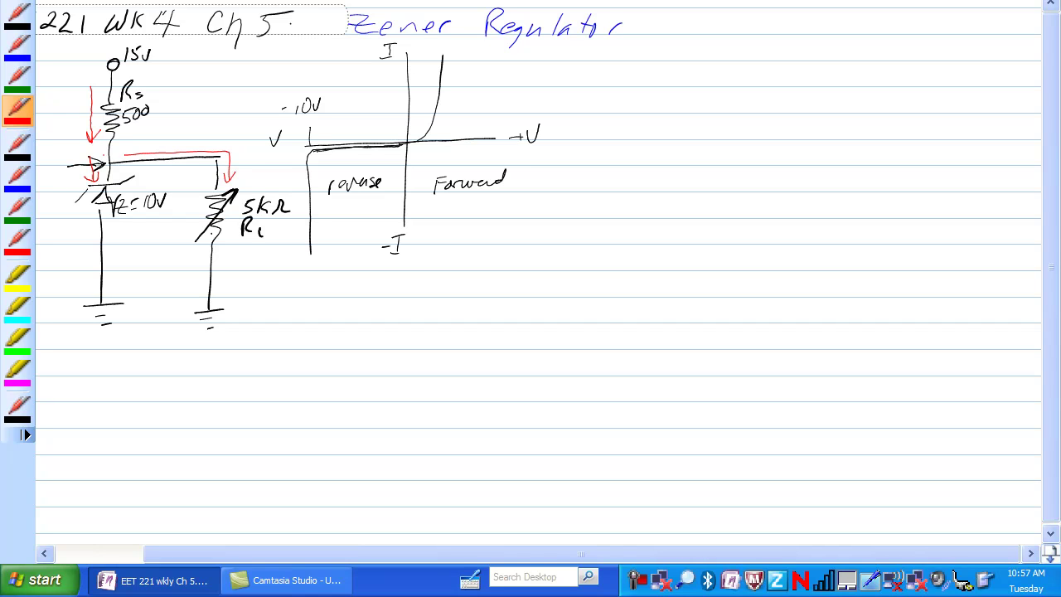
left_click_drag(103, 165, 110, 159)
left_click_drag(90, 92, 91, 142)
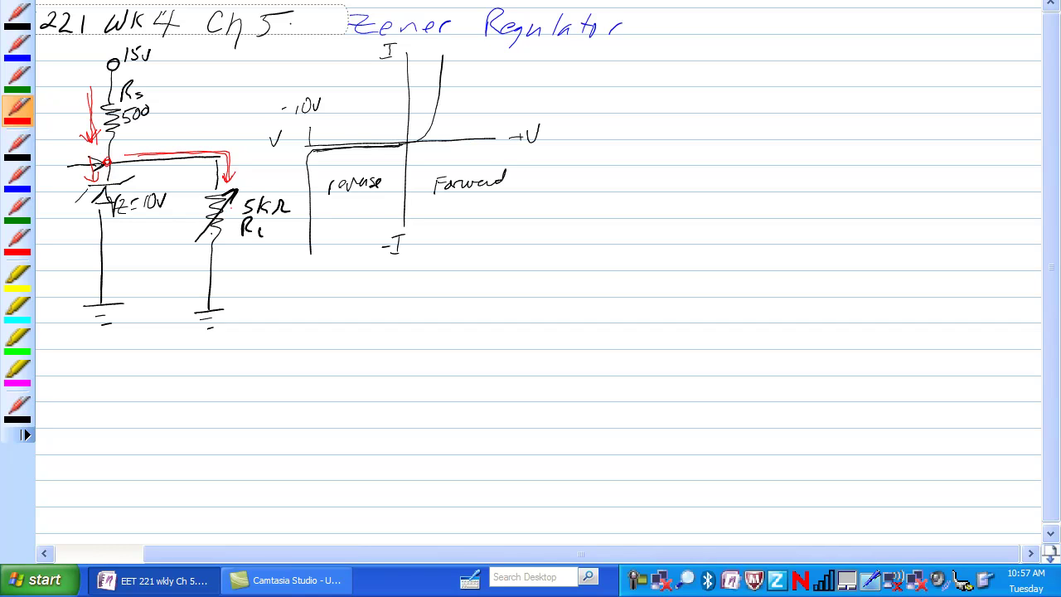
Step: In black ink, write 'at 5kΩ Vs = RL/(RL+Rs) = 5kΩ/5.5kΩ · 15V'
left_click(27, 139)
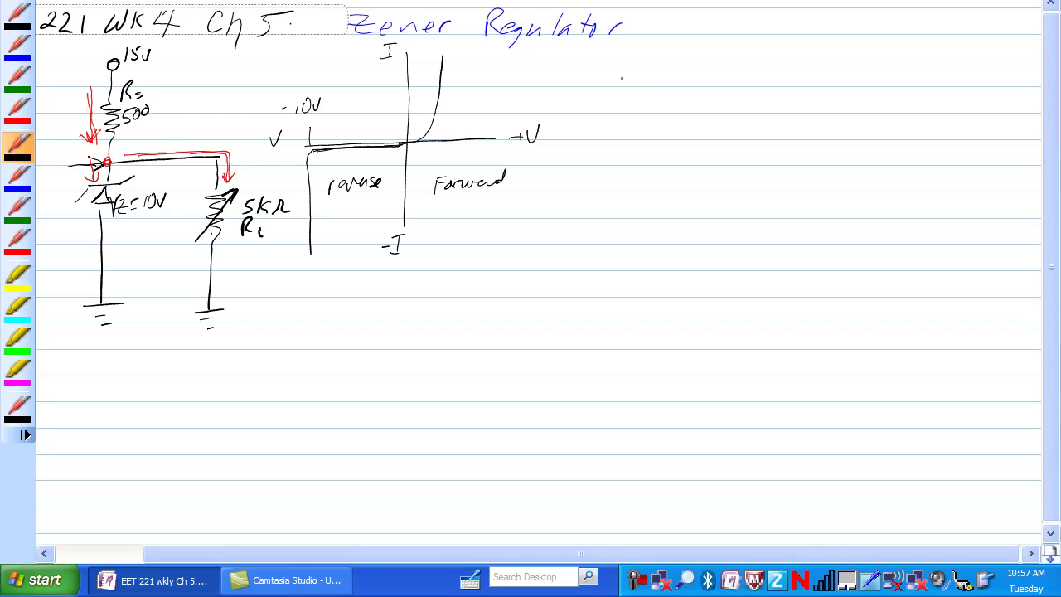
mouse_move(622, 77)
left_mouse_down()
mouse_move(625, 86)
mouse_move(673, 83)
left_mouse_up()
mouse_move(717, 73)
left_mouse_down()
mouse_move(728, 71)
mouse_move(726, 90)
mouse_move(811, 76)
mouse_move(773, 62)
mouse_move(789, 72)
mouse_move(750, 104)
left_mouse_up()
mouse_move(748, 91)
left_mouse_down()
mouse_move(789, 106)
mouse_move(796, 93)
mouse_move(800, 106)
mouse_move(829, 77)
left_mouse_up()
mouse_move(820, 80)
left_mouse_down()
mouse_move(888, 63)
mouse_move(881, 83)
mouse_move(843, 109)
mouse_move(876, 108)
left_mouse_up()
left_click(858, 107)
mouse_move(886, 97)
left_mouse_down()
mouse_move(884, 107)
mouse_move(893, 104)
left_mouse_up()
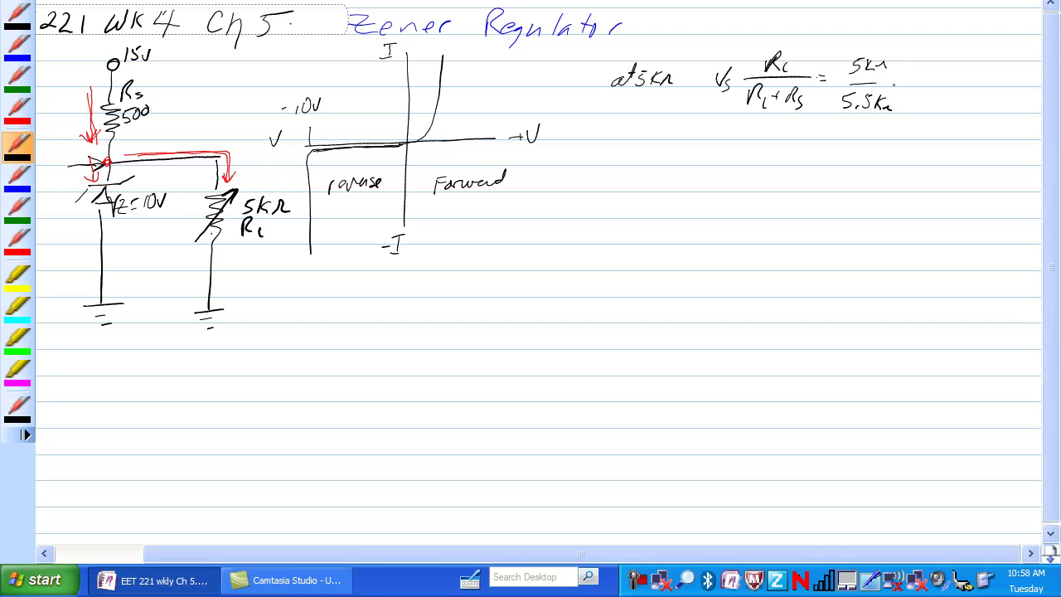
left_click_drag(903, 78, 901, 89)
mouse_move(914, 77)
left_mouse_down()
mouse_move(909, 88)
mouse_move(927, 78)
left_mouse_up()
Step: Write the result 13.63V and underline it
left_click(949, 71)
left_click_drag(953, 72, 952, 86)
mouse_move(962, 73)
left_mouse_down()
mouse_move(979, 90)
mouse_move(1005, 77)
left_mouse_up()
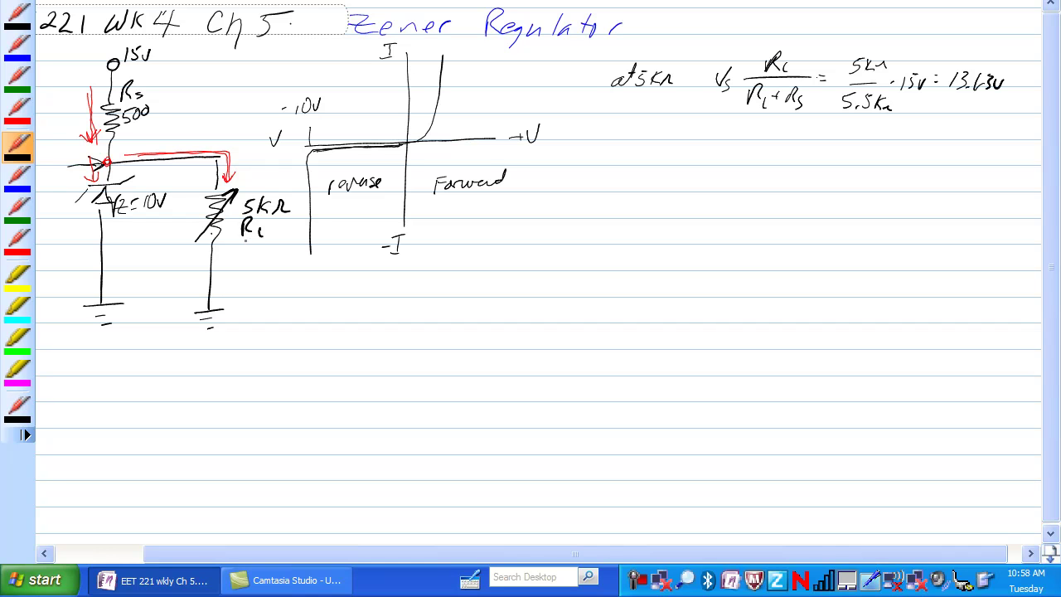
mouse_move(943, 99)
left_mouse_down()
mouse_move(1004, 98)
mouse_move(985, 101)
left_mouse_up()
Step: Add current arrows beside the Zener diode and a stroke by the graph's V label
mouse_move(108, 161)
left_mouse_down()
mouse_move(131, 147)
mouse_move(116, 161)
left_mouse_up()
left_click_drag(268, 158, 267, 147)
left_click_drag(85, 216, 90, 230)
Step: Write 'at 500 Vs = RL/(RL+Rs) = 500/(500+500)' below the first calculation
left_click_drag(618, 154, 604, 168)
mouse_move(620, 154)
left_mouse_down()
mouse_move(630, 142)
mouse_move(638, 166)
left_mouse_up()
mouse_move(646, 163)
left_mouse_down()
mouse_move(657, 151)
mouse_move(726, 146)
mouse_move(720, 174)
mouse_move(767, 148)
mouse_move(765, 162)
left_mouse_up()
mouse_move(780, 157)
left_mouse_down()
mouse_move(771, 164)
mouse_move(797, 170)
mouse_move(749, 196)
mouse_move(793, 194)
left_mouse_up()
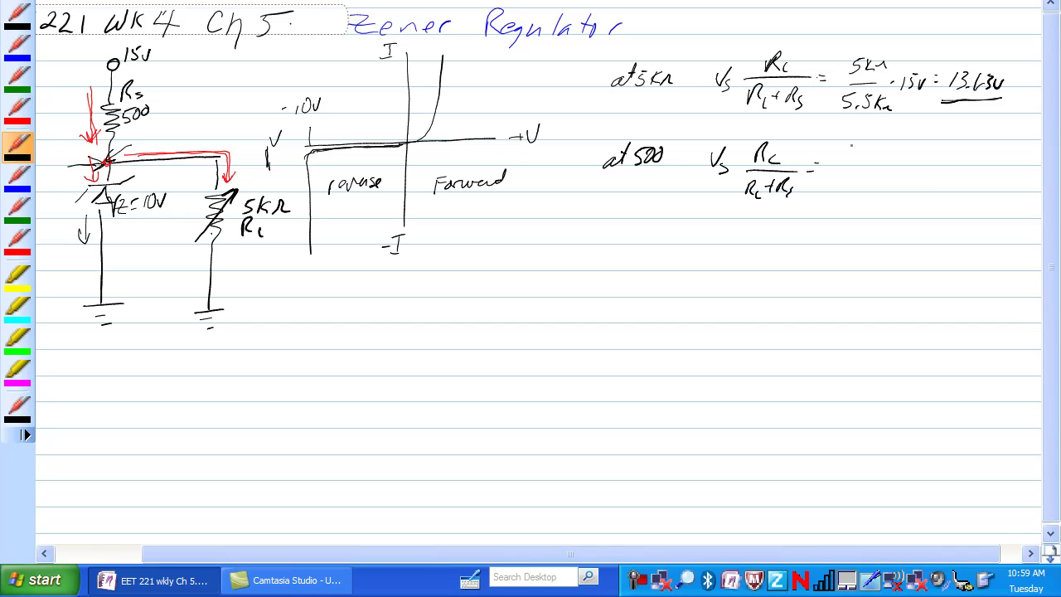
mouse_move(846, 149)
left_mouse_down()
mouse_move(839, 163)
mouse_move(855, 151)
left_mouse_up()
mouse_move(866, 150)
left_mouse_down()
mouse_move(862, 162)
mouse_move(866, 151)
left_mouse_up()
mouse_move(836, 173)
left_mouse_down()
mouse_move(877, 168)
mouse_move(841, 191)
mouse_move(877, 185)
left_mouse_up()
Step: Dismiss the ink context menu and multiply the fraction by 15V
right_click(879, 183)
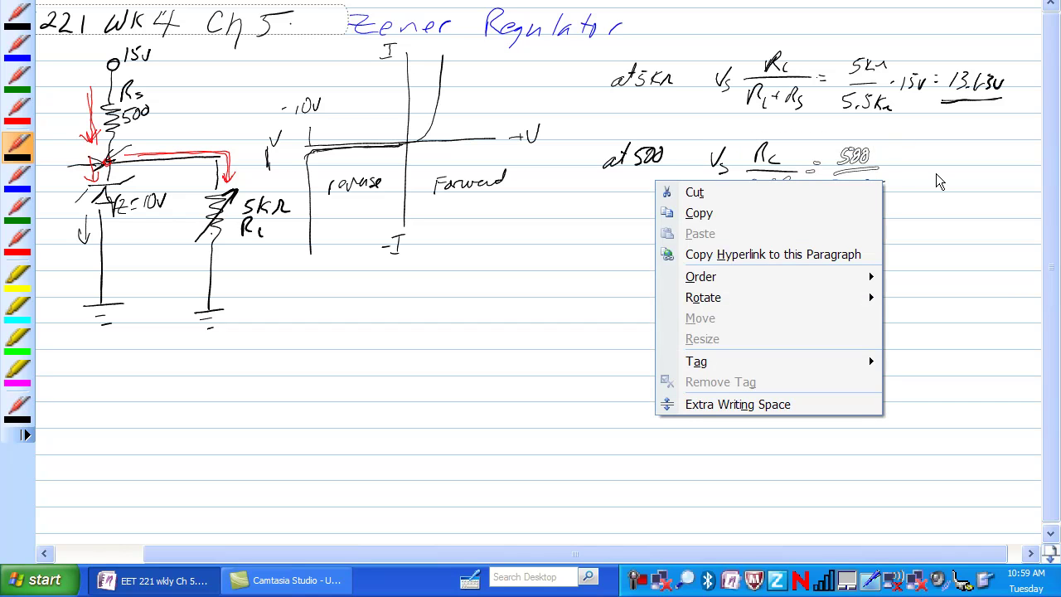
left_click(953, 222)
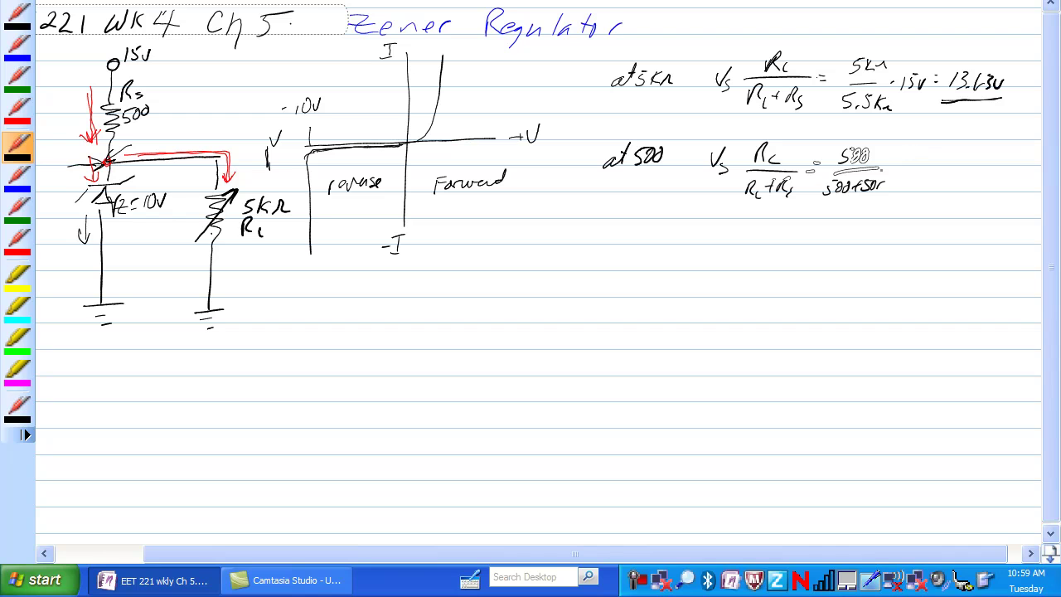
left_click_drag(910, 163, 908, 173)
mouse_move(915, 163)
left_mouse_down()
mouse_move(912, 173)
mouse_move(920, 160)
left_mouse_up()
left_click_drag(922, 163, 934, 162)
Step: Write the 7.5 V result and add arrows on the reverse curve and from Rs to the load
mouse_move(956, 158)
left_mouse_down()
mouse_move(961, 172)
mouse_move(1004, 154)
left_mouse_up()
mouse_move(336, 124)
left_mouse_down()
mouse_move(337, 145)
mouse_move(346, 129)
left_mouse_up()
mouse_move(156, 96)
left_mouse_down()
mouse_move(157, 124)
mouse_move(199, 125)
mouse_move(209, 146)
left_mouse_up()
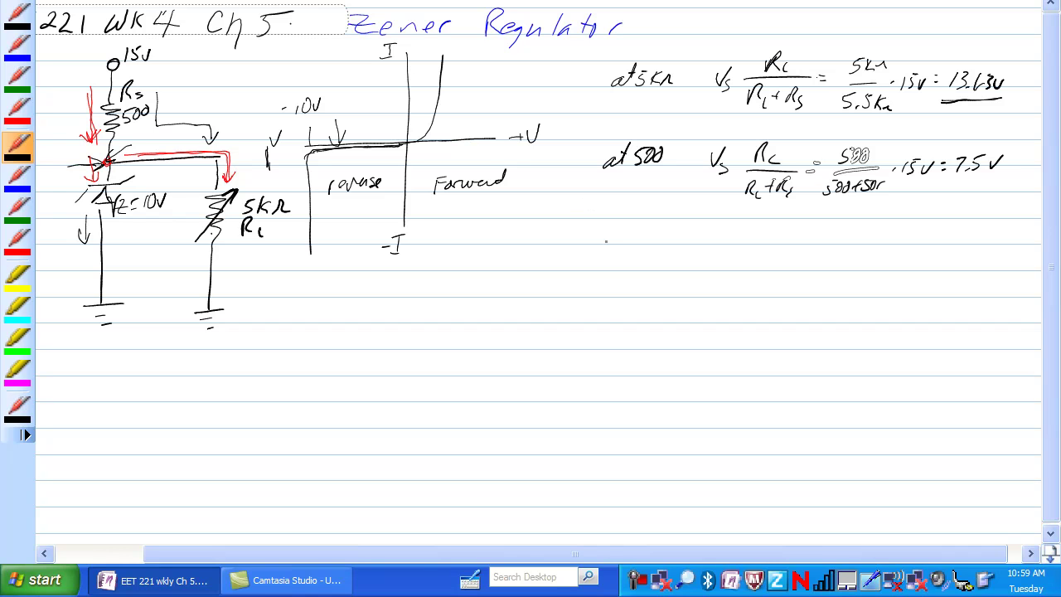
Step: Begin the note 'how Rs should be' below the calculations
mouse_move(591, 225)
left_mouse_down()
mouse_move(603, 245)
mouse_move(633, 235)
left_mouse_up()
left_click_drag(651, 232, 652, 245)
mouse_move(652, 232)
left_mouse_down()
mouse_move(666, 247)
mouse_move(743, 241)
mouse_move(758, 223)
mouse_move(789, 241)
left_mouse_up()
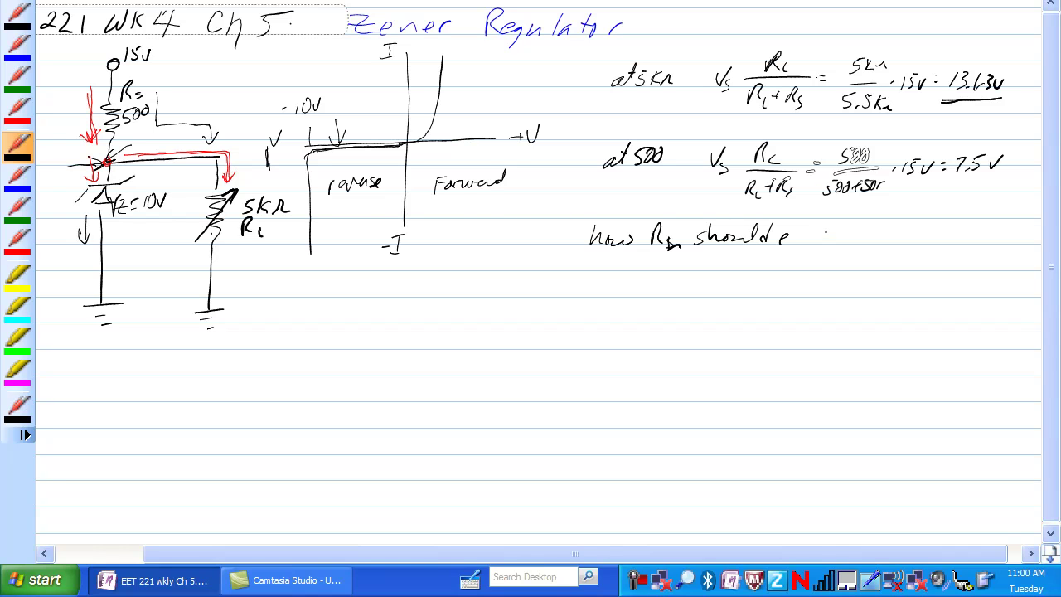
Step: Finish the note with 'Zener', mark under -10V, and write RL/(R+RL)·Vs = 10V
mouse_move(818, 230)
left_mouse_down()
mouse_move(832, 244)
mouse_move(905, 242)
mouse_move(936, 241)
mouse_move(942, 224)
left_mouse_up()
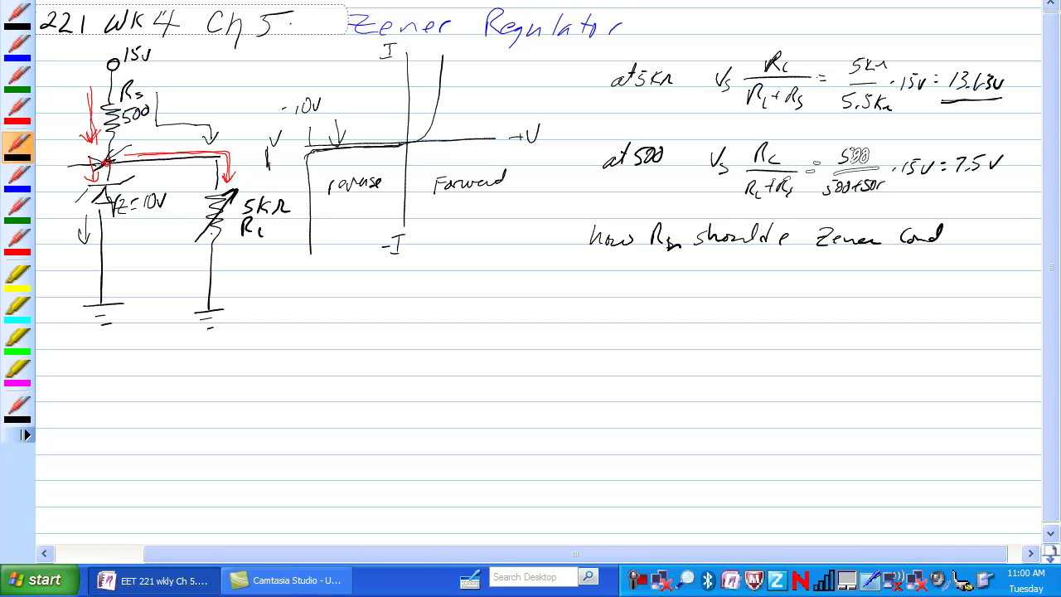
left_click_drag(312, 131, 313, 146)
mouse_move(596, 279)
left_mouse_down()
mouse_move(609, 295)
mouse_move(631, 287)
left_mouse_up()
mouse_move(623, 279)
left_mouse_down()
mouse_move(622, 295)
mouse_move(667, 298)
mouse_move(655, 272)
mouse_move(618, 272)
mouse_move(628, 267)
left_mouse_up()
mouse_move(630, 263)
left_mouse_down()
mouse_move(693, 267)
mouse_move(694, 290)
mouse_move(728, 276)
left_mouse_up()
left_click_drag(717, 283, 779, 270)
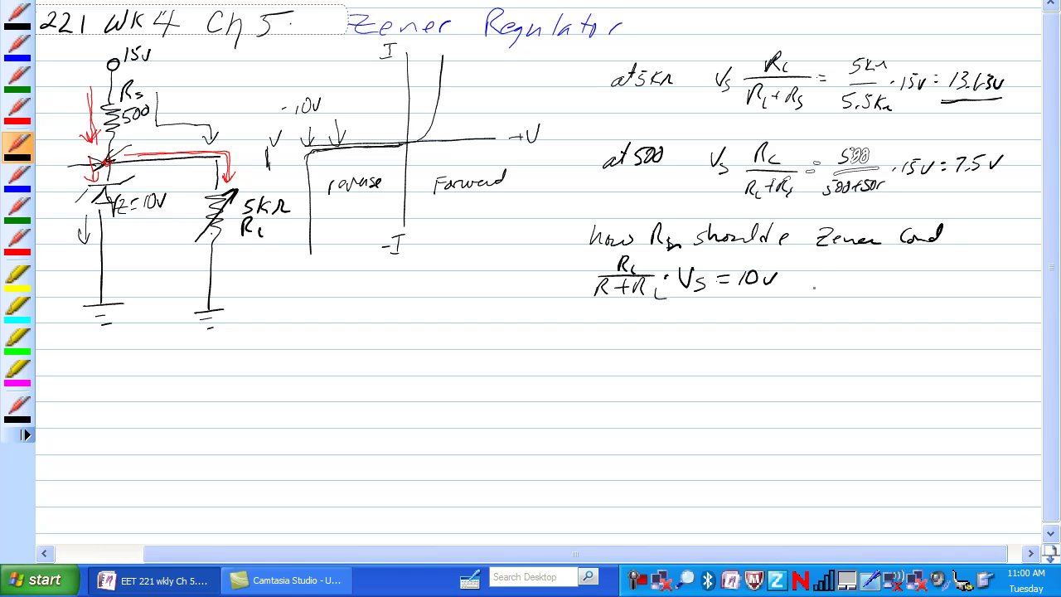
Step: Conclude R = 2·Rs beside the equation, giving R = 1kΩ
mouse_move(814, 280)
left_mouse_down()
mouse_move(814, 294)
mouse_move(878, 295)
left_mouse_up()
left_click_drag(878, 276, 890, 299)
left_click_drag(809, 305, 808, 322)
mouse_move(809, 305)
left_mouse_down()
mouse_move(818, 321)
mouse_move(829, 313)
mouse_move(858, 320)
left_mouse_up()
left_click_drag(868, 311, 891, 318)
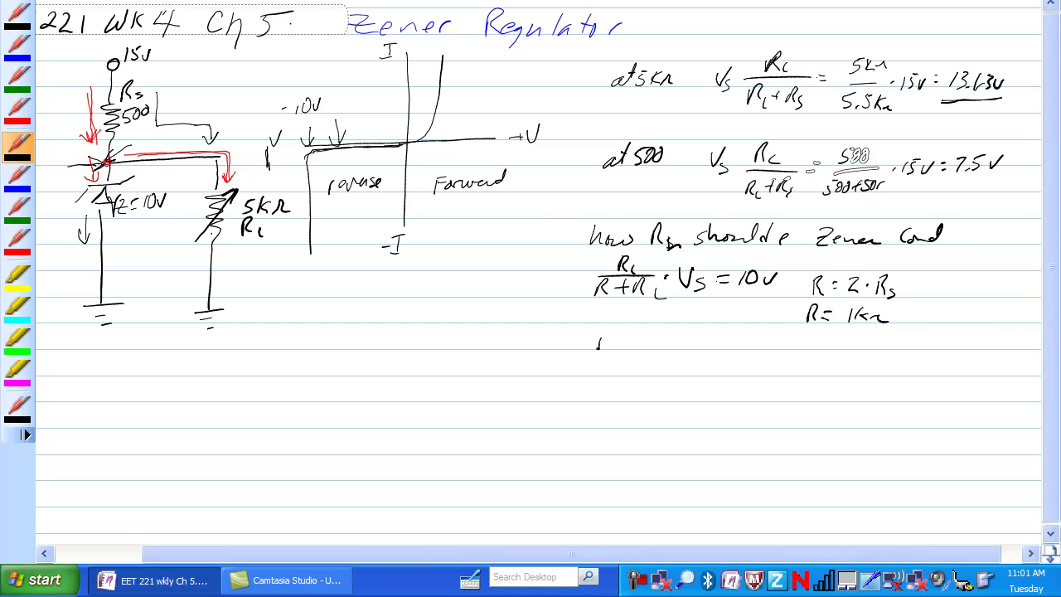
Step: Start the check RL/(Rs+RL)·Vs below
mouse_move(598, 343)
left_mouse_down()
mouse_move(631, 353)
mouse_move(578, 380)
mouse_move(587, 375)
left_mouse_up()
mouse_move(595, 370)
left_mouse_down()
mouse_move(594, 379)
mouse_move(611, 370)
mouse_move(630, 379)
mouse_move(663, 348)
mouse_move(661, 362)
mouse_move(693, 352)
left_mouse_up()
left_click(639, 354)
Step: Complete the check as 1kΩ/1.5kΩ · 15V = 10V, then draw a blue current arrow from Rs to the load
left_click_drag(684, 358, 698, 358)
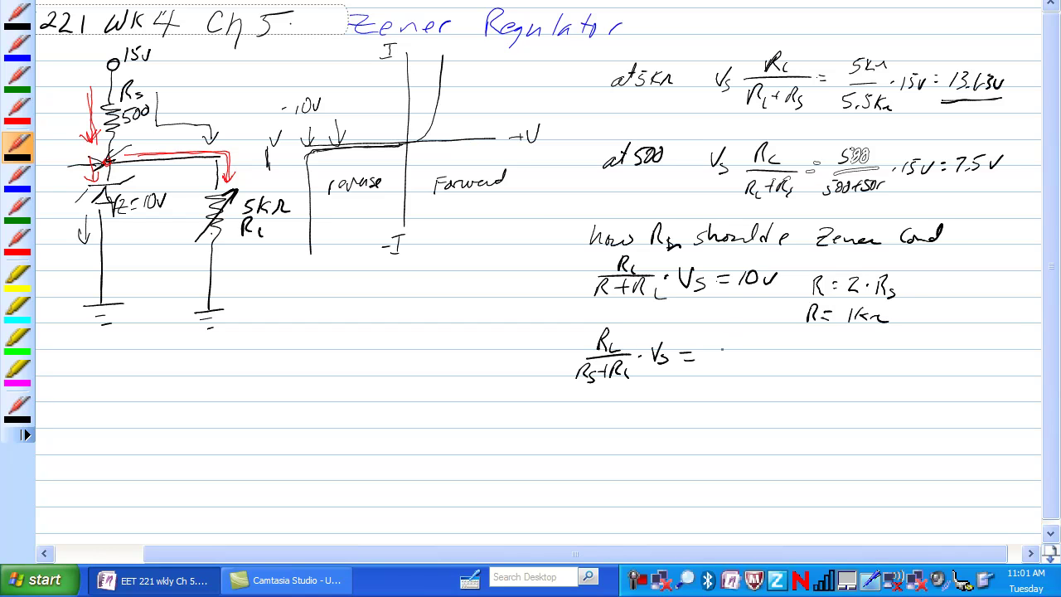
mouse_move(737, 338)
left_mouse_down()
mouse_move(734, 349)
mouse_move(780, 356)
mouse_move(731, 378)
mouse_move(788, 374)
mouse_move(808, 361)
left_mouse_up()
mouse_move(823, 348)
left_mouse_down()
mouse_move(816, 362)
mouse_move(859, 351)
left_mouse_up()
left_click_drag(846, 357, 915, 347)
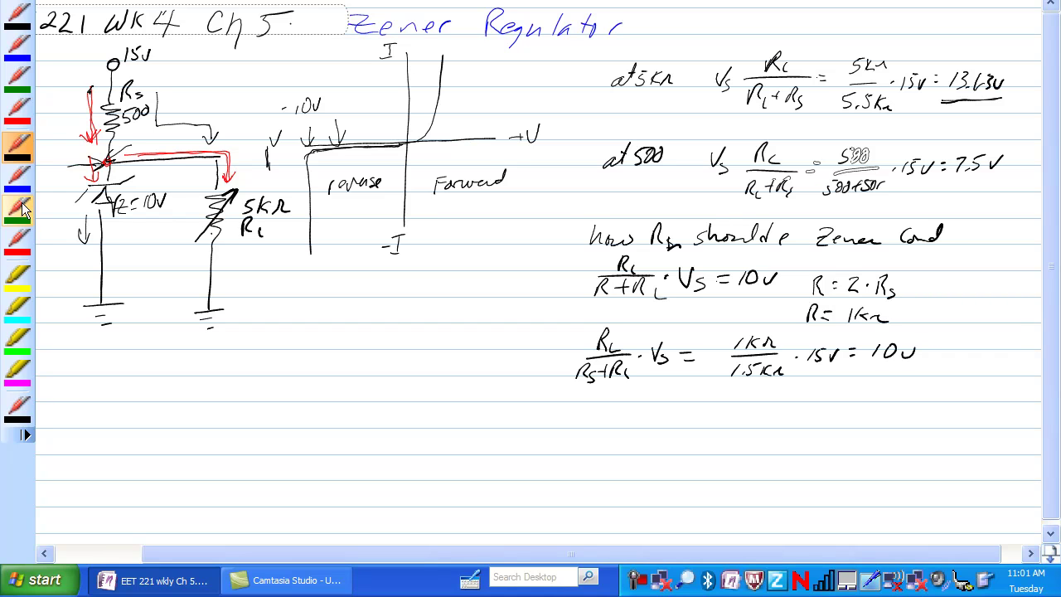
left_click(18, 174)
mouse_move(79, 89)
left_mouse_down()
mouse_move(79, 148)
mouse_move(172, 149)
mouse_move(242, 173)
mouse_move(243, 189)
mouse_move(251, 179)
left_mouse_up()
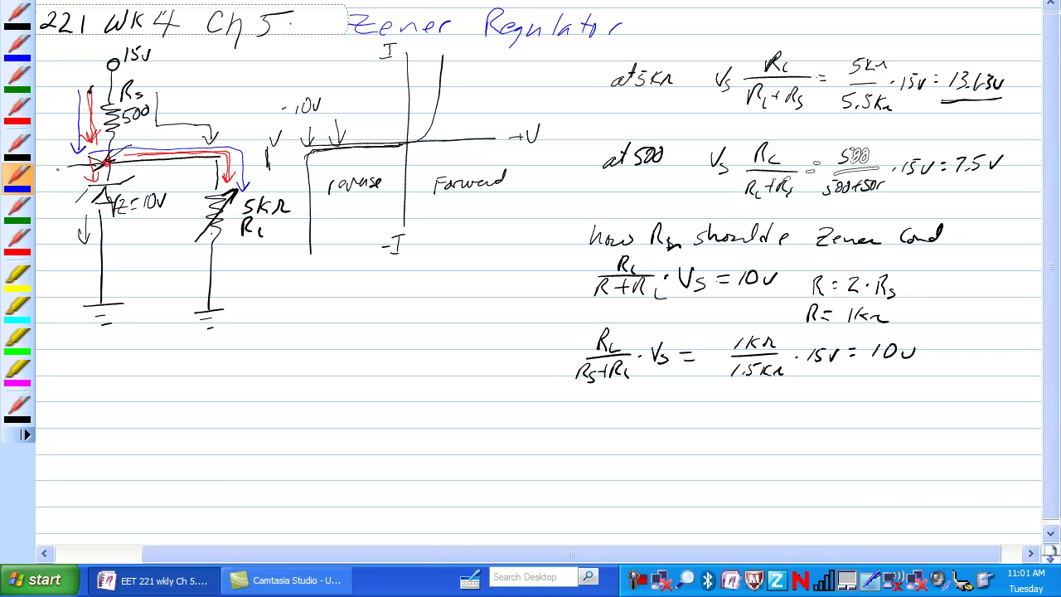
Step: Label the zener voltage 10V in blue and circle the curve's breakdown point
left_click_drag(44, 160, 45, 177)
mouse_move(52, 161)
left_mouse_down()
mouse_move(48, 174)
mouse_move(53, 160)
left_mouse_up()
left_click_drag(56, 158, 66, 156)
mouse_move(317, 151)
left_mouse_down()
mouse_move(310, 165)
mouse_move(295, 153)
mouse_move(317, 153)
left_mouse_up()
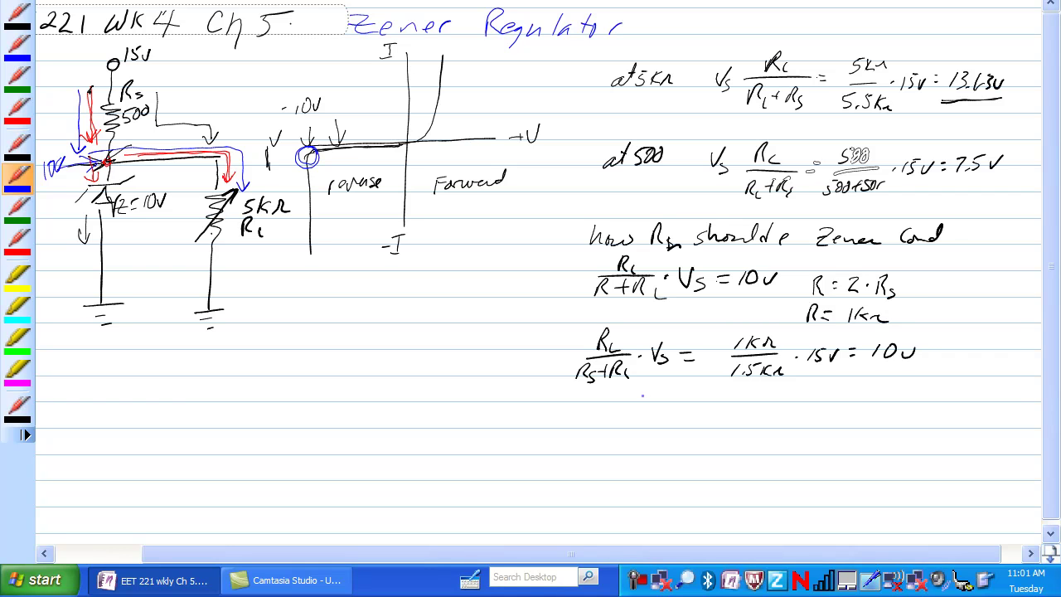
Step: Write 'Anything over 1kΩ', circle the 5kΩ load, and add arrows at 10V and the breakdown point
mouse_move(573, 403)
left_mouse_down()
mouse_move(585, 447)
mouse_move(619, 408)
mouse_move(640, 438)
mouse_move(681, 414)
mouse_move(763, 424)
left_mouse_up()
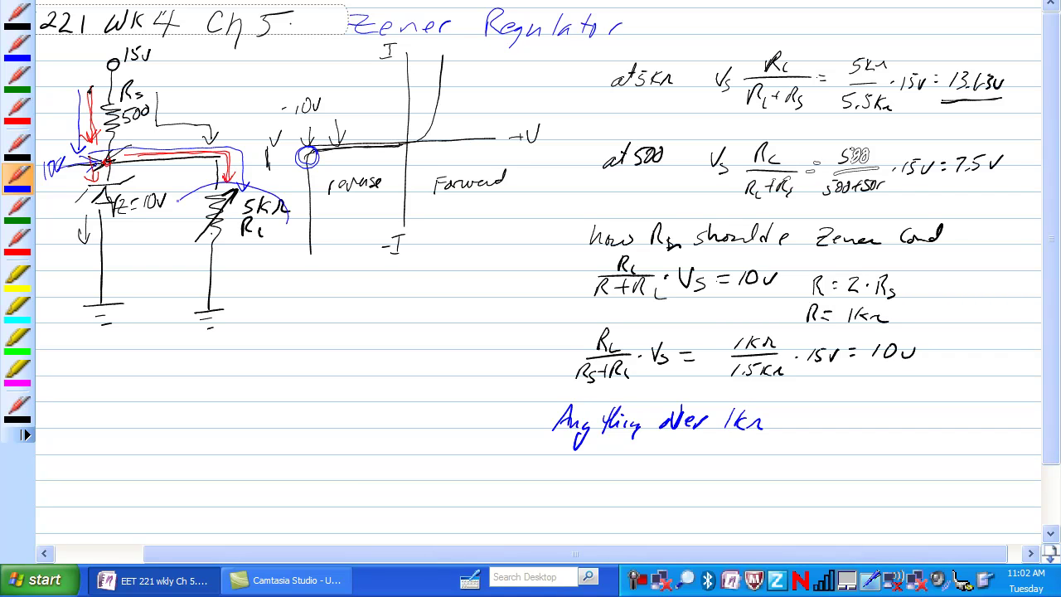
mouse_move(176, 217)
left_mouse_down()
mouse_move(286, 186)
mouse_move(220, 184)
left_mouse_up()
mouse_move(59, 184)
left_mouse_down()
mouse_move(87, 166)
mouse_move(87, 179)
left_mouse_up()
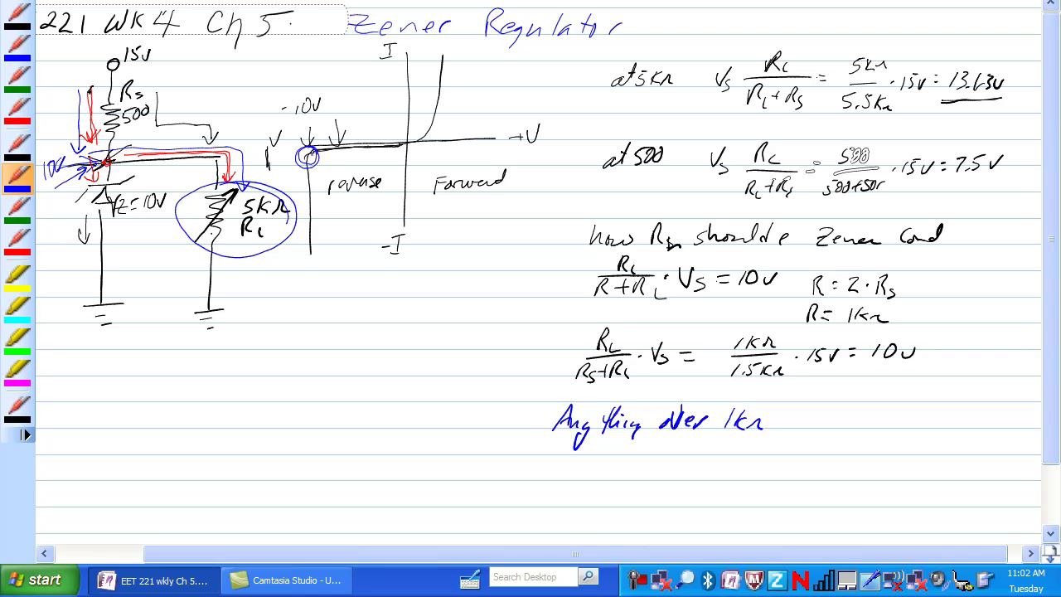
left_click_drag(306, 155, 312, 224)
Step: Write the '2kΩ Rc' load example and begin the divider formula Vs·Rc/(Rs+Rc) =
mouse_move(556, 469)
left_mouse_down()
mouse_move(572, 481)
mouse_move(660, 481)
mouse_move(486, 439)
mouse_move(378, 390)
mouse_move(388, 401)
left_mouse_up()
mouse_move(73, 362)
left_mouse_down()
mouse_move(86, 360)
mouse_move(83, 380)
mouse_move(144, 365)
left_mouse_up()
left_click(113, 363)
mouse_move(102, 375)
left_mouse_down()
mouse_move(166, 364)
mouse_move(106, 397)
mouse_move(147, 386)
mouse_move(155, 397)
mouse_move(184, 365)
left_mouse_up()
left_click_drag(170, 374, 186, 372)
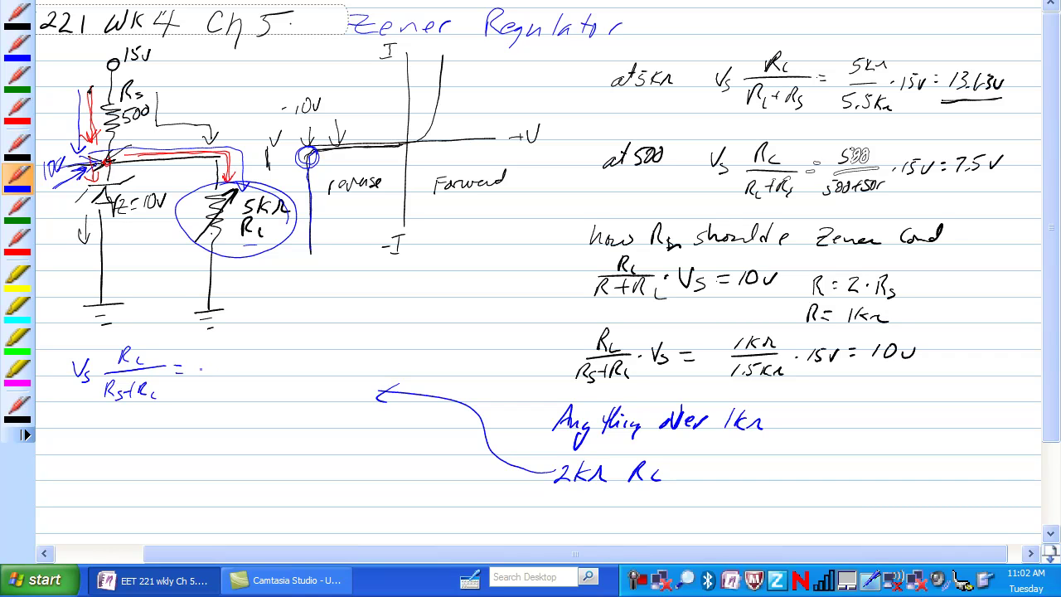
Step: Substitute 15V·2kΩ/2.5kΩ to get 12V, and mark a bar beside the circled breakdown point
left_click_drag(202, 360, 203, 379)
mouse_move(218, 365)
left_mouse_down()
mouse_move(208, 378)
mouse_move(309, 360)
mouse_move(268, 357)
mouse_move(301, 355)
left_mouse_up()
mouse_move(243, 383)
left_mouse_down()
mouse_move(282, 377)
mouse_move(303, 384)
mouse_move(334, 366)
left_mouse_up()
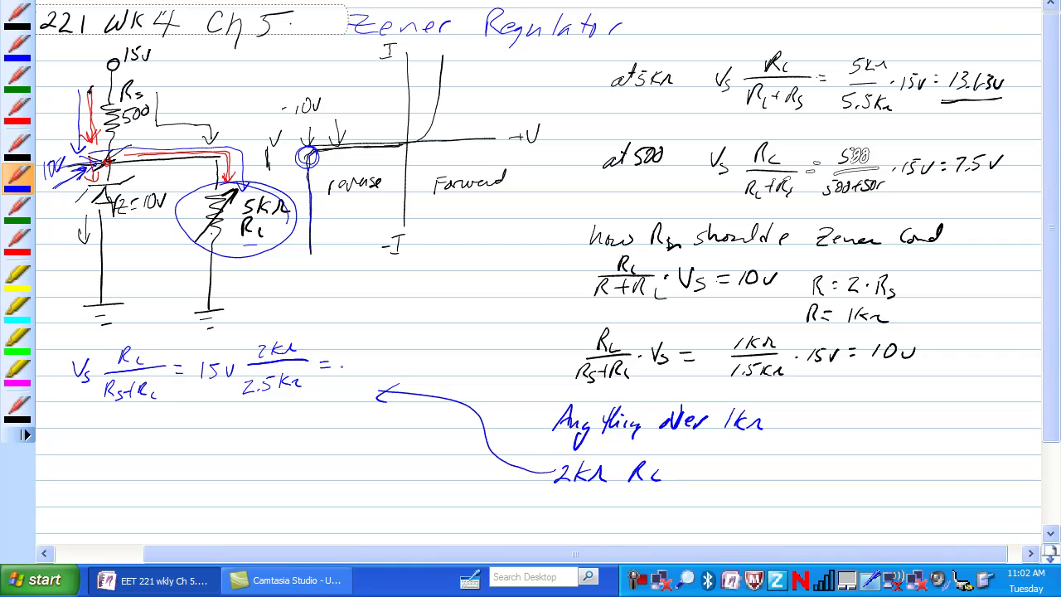
mouse_move(340, 359)
left_mouse_down()
mouse_move(342, 378)
mouse_move(387, 359)
left_mouse_up()
mouse_move(285, 142)
left_mouse_down()
mouse_move(284, 175)
mouse_move(284, 157)
mouse_move(308, 158)
left_mouse_up()
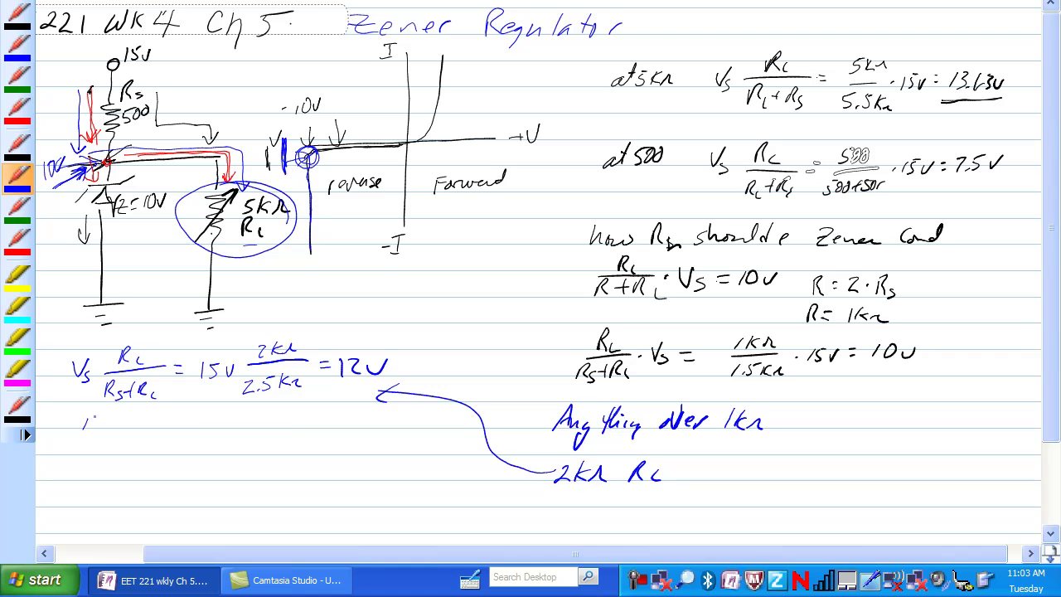
Step: Write the series-resistor current (15V−10)/500 = 5V/500 = 10mA and draw a current arrow toward the load
left_click_drag(93, 418, 141, 426)
left_click_drag(147, 414, 147, 415)
mouse_move(75, 440)
left_mouse_down()
mouse_move(143, 433)
mouse_move(88, 457)
mouse_move(102, 444)
left_mouse_up()
left_click_drag(103, 445, 154, 432)
left_click_drag(145, 437, 154, 437)
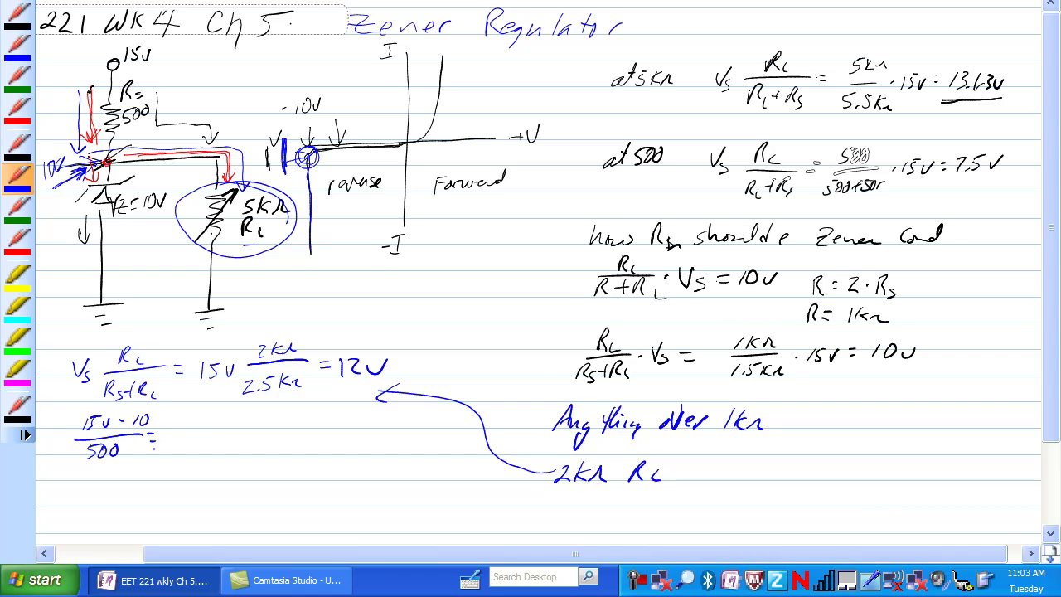
mouse_move(190, 415)
left_mouse_down()
mouse_move(180, 428)
mouse_move(205, 416)
mouse_move(212, 430)
mouse_move(174, 458)
left_mouse_up()
mouse_move(194, 444)
left_mouse_down()
mouse_move(190, 452)
mouse_move(194, 443)
left_mouse_up()
mouse_move(203, 441)
left_mouse_down()
mouse_move(225, 427)
mouse_move(299, 419)
left_mouse_up()
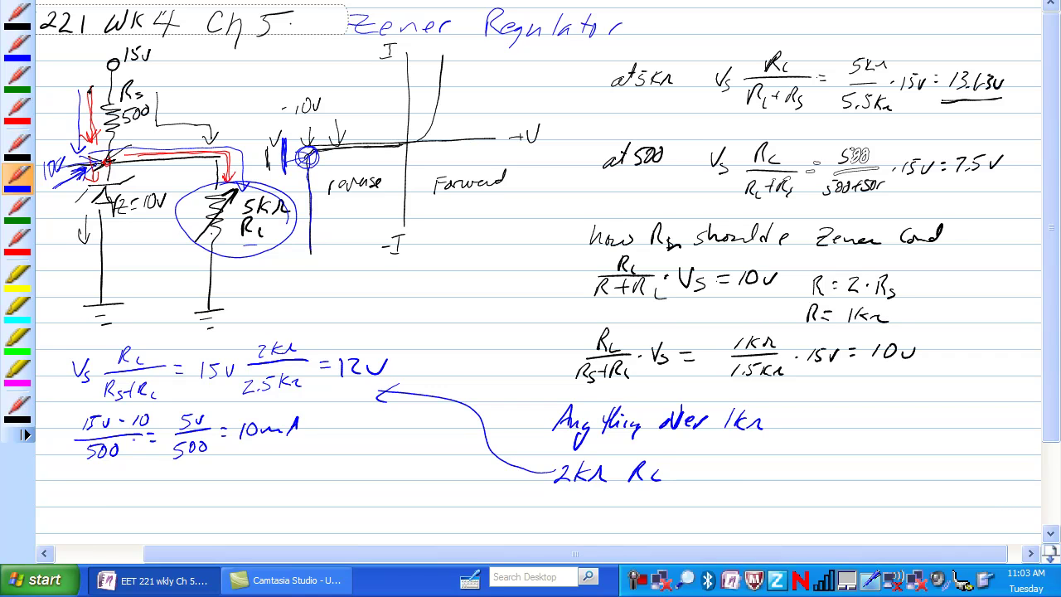
mouse_move(139, 168)
left_mouse_down()
mouse_move(196, 198)
mouse_move(206, 191)
left_mouse_up()
Step: Write the load current 10V/2kΩ = 5mA below it
mouse_move(91, 474)
left_mouse_down()
mouse_move(92, 486)
mouse_move(124, 472)
mouse_move(86, 489)
mouse_move(131, 488)
mouse_move(97, 509)
left_mouse_up()
left_click_drag(105, 497, 112, 511)
left_click_drag(109, 509, 147, 486)
left_click_drag(137, 493, 148, 493)
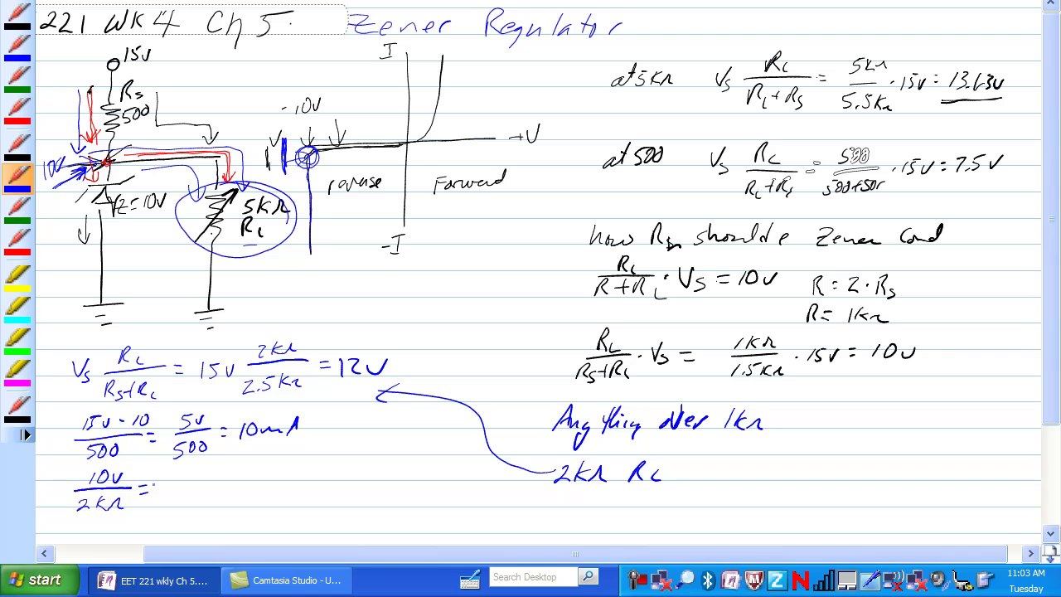
left_click(638, 582)
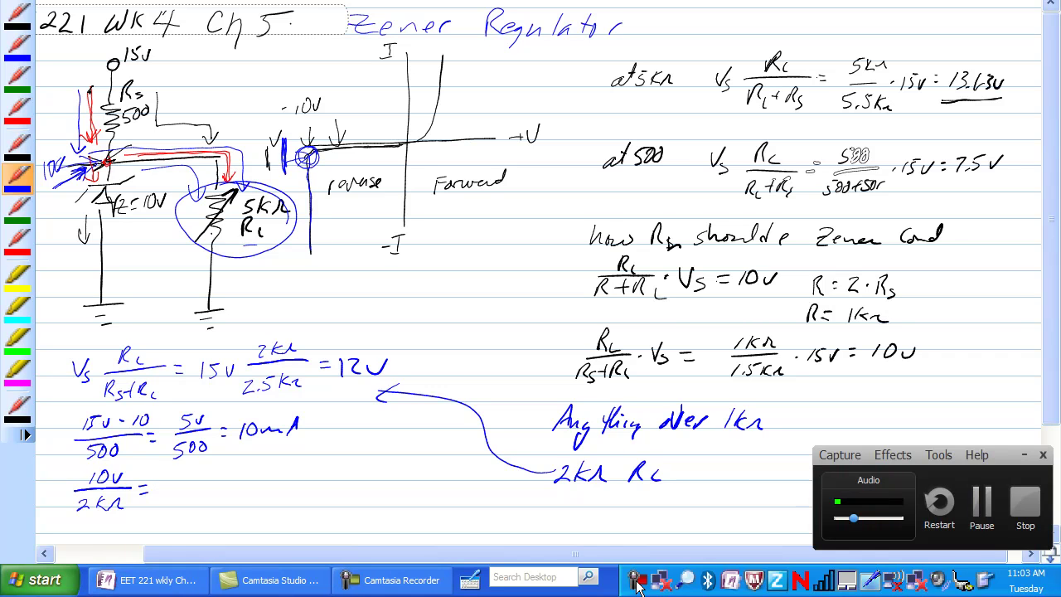
left_click(639, 582)
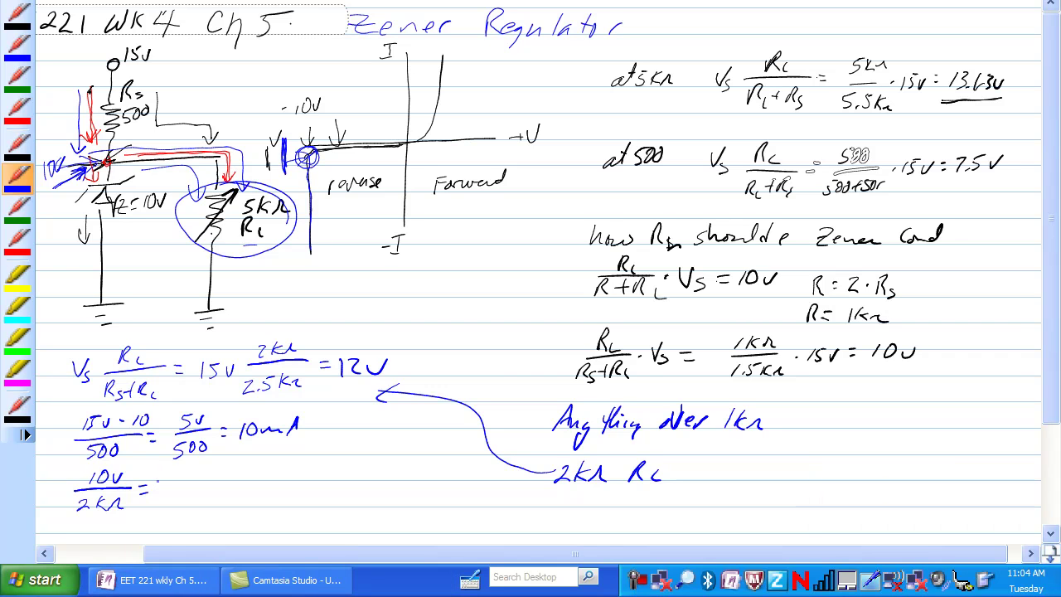
mouse_move(155, 479)
left_mouse_down()
mouse_move(169, 476)
mouse_move(153, 502)
mouse_move(204, 498)
left_mouse_up()
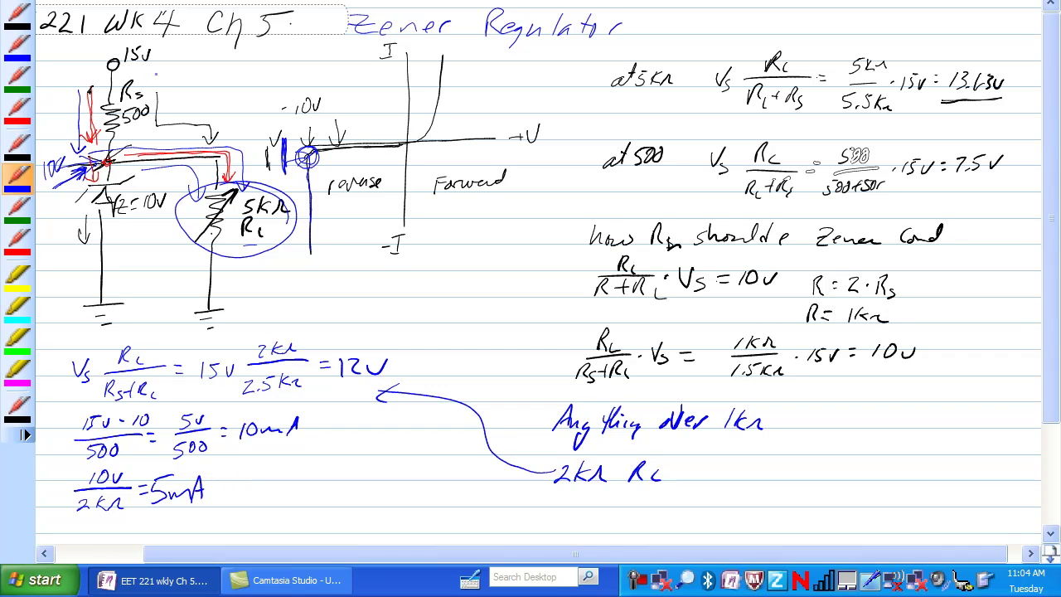
Step: Label 10mA beside Rs and 5mA under the load, and draw a current arrow through the zener
left_click_drag(157, 77, 157, 89)
mouse_move(165, 78)
left_mouse_down()
mouse_move(186, 86)
mouse_move(197, 77)
mouse_move(150, 119)
mouse_move(158, 109)
left_mouse_up()
left_click_drag(241, 207, 239, 289)
mouse_move(242, 271)
left_mouse_down()
mouse_move(276, 281)
mouse_move(231, 293)
left_mouse_up()
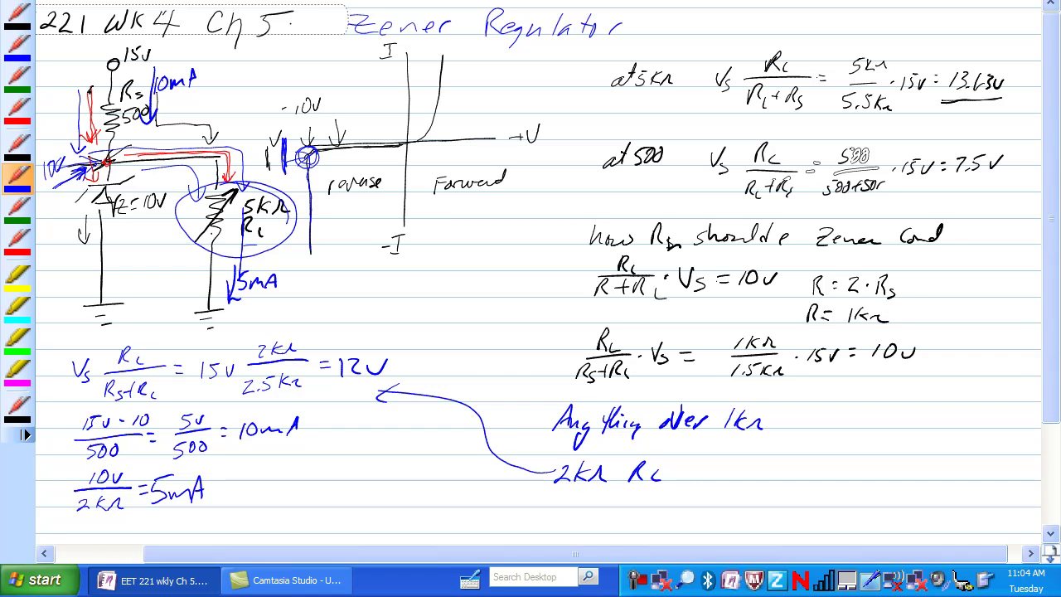
mouse_move(121, 156)
left_mouse_down()
mouse_move(120, 257)
mouse_move(131, 245)
left_mouse_up()
Step: Write the zener current as I_Z = IRS − IRL and begin its value
mouse_move(279, 477)
left_mouse_down()
mouse_move(279, 492)
mouse_move(292, 471)
left_mouse_up()
left_click_drag(275, 498, 305, 498)
mouse_move(352, 468)
left_mouse_down()
mouse_move(352, 487)
mouse_move(362, 467)
mouse_move(364, 488)
left_mouse_up()
left_click_drag(365, 471, 383, 486)
left_click_drag(393, 474, 387, 484)
mouse_move(397, 478)
left_mouse_down()
mouse_move(409, 488)
mouse_move(418, 461)
mouse_move(428, 486)
left_mouse_up()
left_click_drag(430, 474, 440, 482)
left_click_drag(355, 499, 364, 497)
mouse_move(356, 503)
left_mouse_down()
mouse_move(381, 504)
mouse_move(378, 513)
left_mouse_up()
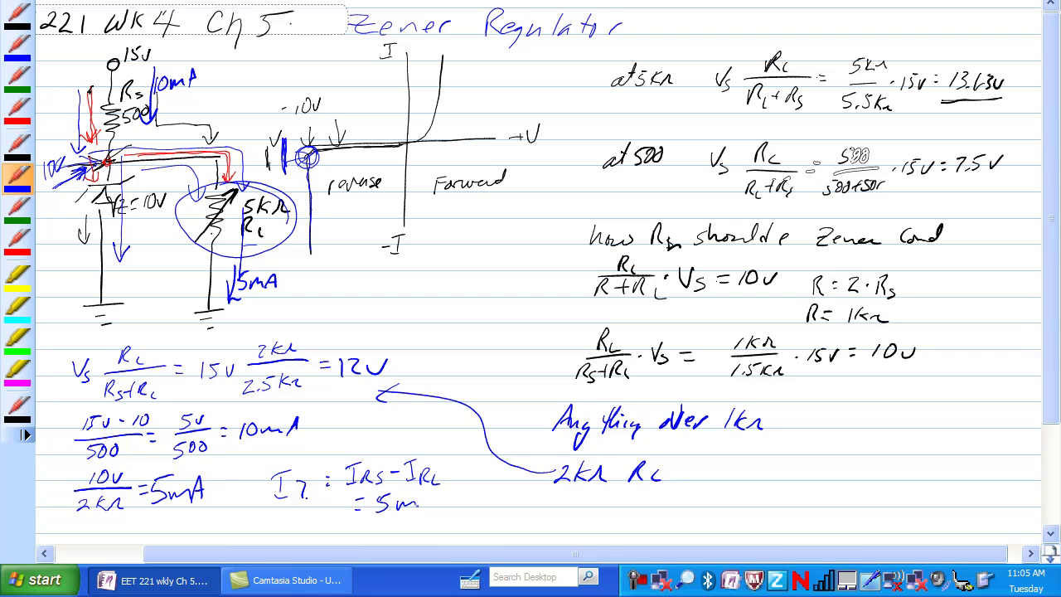